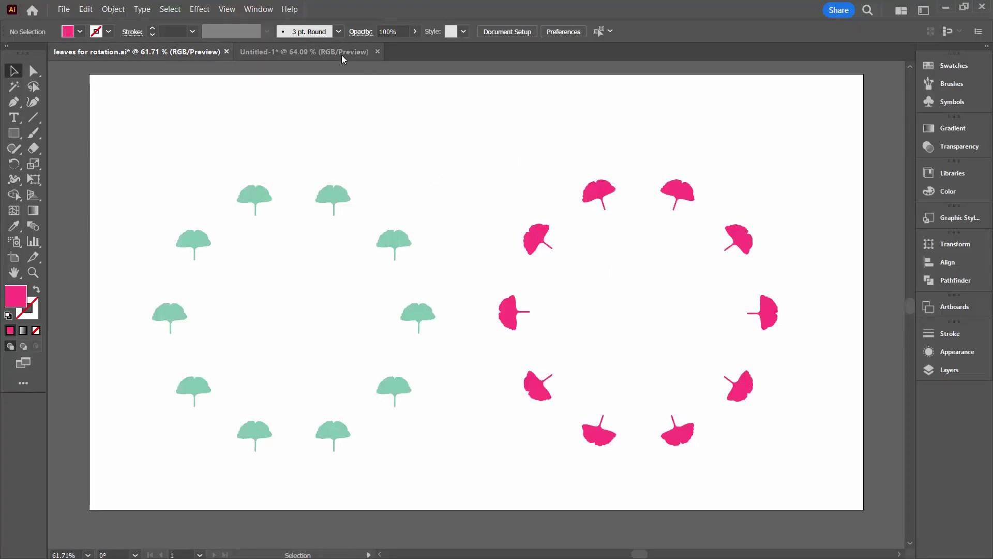
Move the leaf to the upper left of the page and Alt-drag a duplicate out to the right
{"action": "left_click", "coordinate": [342, 53]}
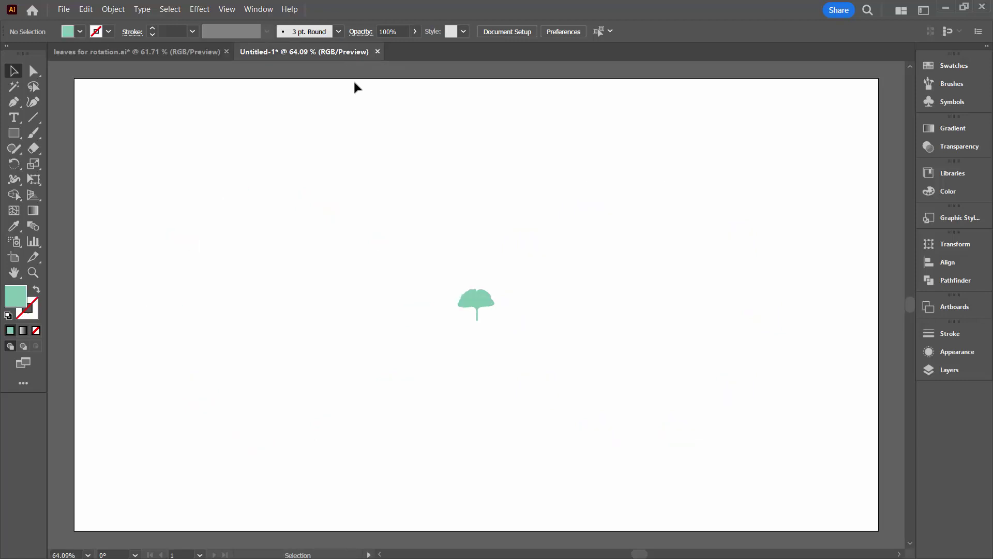
{"action": "left_click_drag", "start_coordinate": [477, 305], "coordinate": [155, 160]}
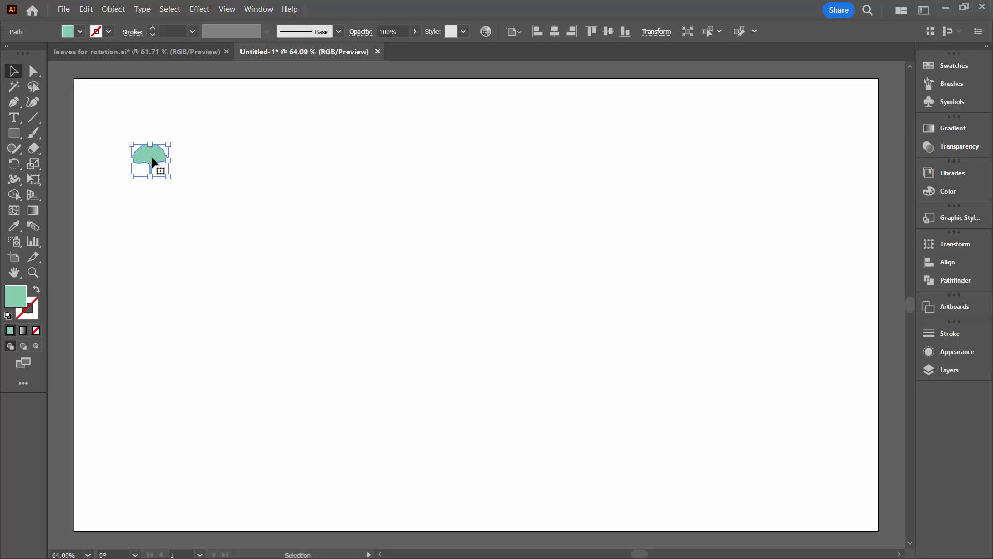
{"action": "left_click_drag", "start_coordinate": [154, 160], "coordinate": [650, 162]}
{"action": "left_click_drag", "start_coordinate": [649, 162], "coordinate": [649, 161]}
Vertically center-align the two leaves, then reselect both
{"action": "left_click_drag", "start_coordinate": [120, 126], "coordinate": [730, 201]}
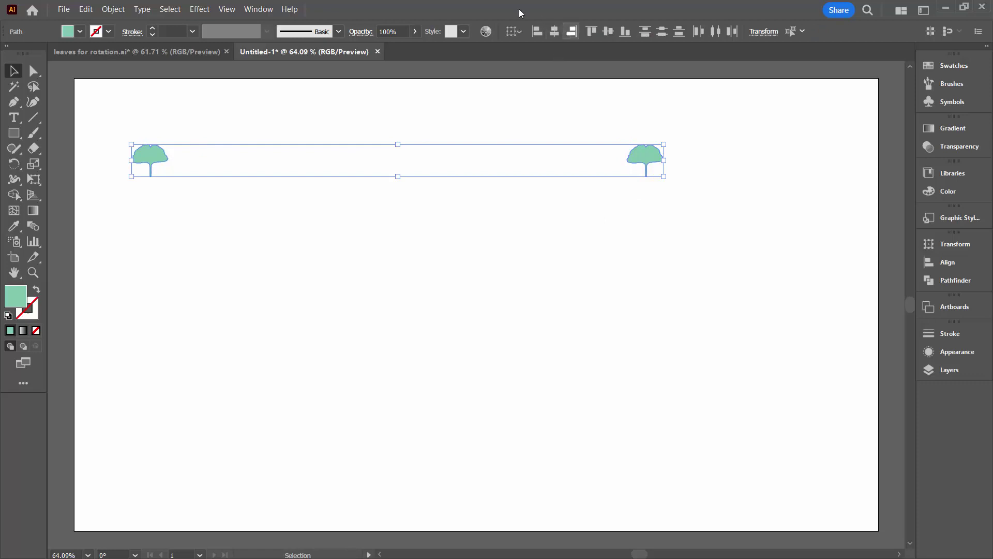
{"action": "left_click", "coordinate": [610, 31]}
{"action": "left_click", "coordinate": [598, 225]}
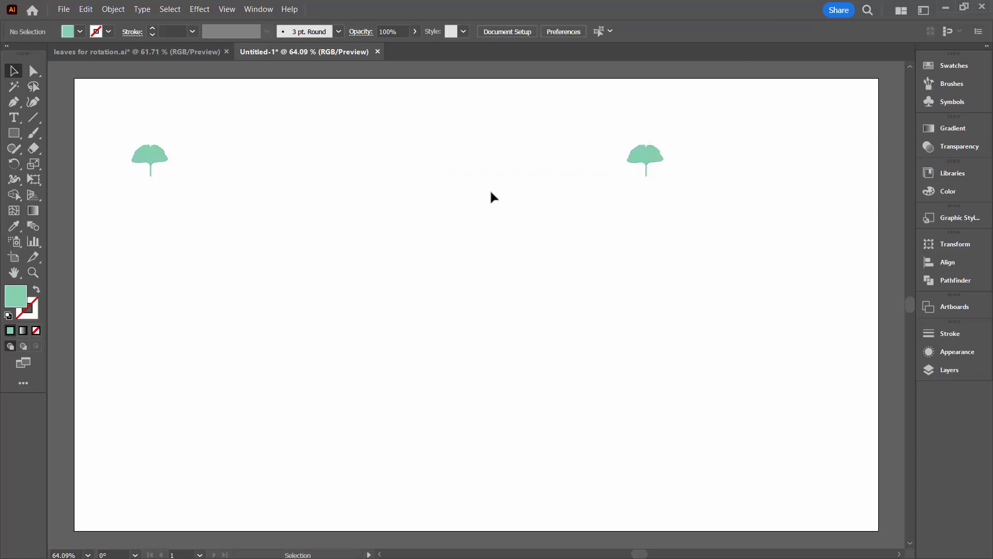
{"action": "left_click_drag", "start_coordinate": [131, 138], "coordinate": [708, 217]}
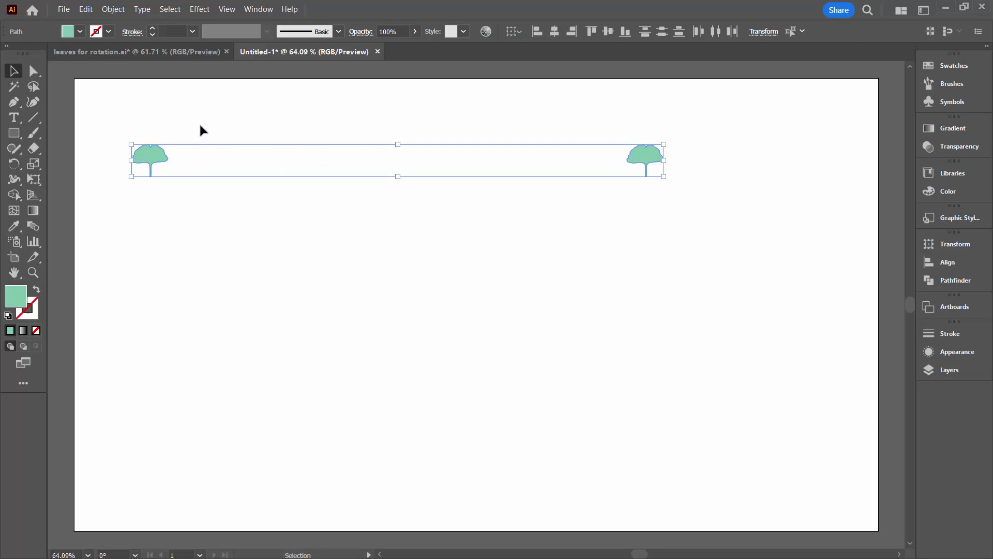
Create a blend between the two selected ginkgo leaves with Object > Blend > Make
{"action": "left_click", "coordinate": [112, 9]}
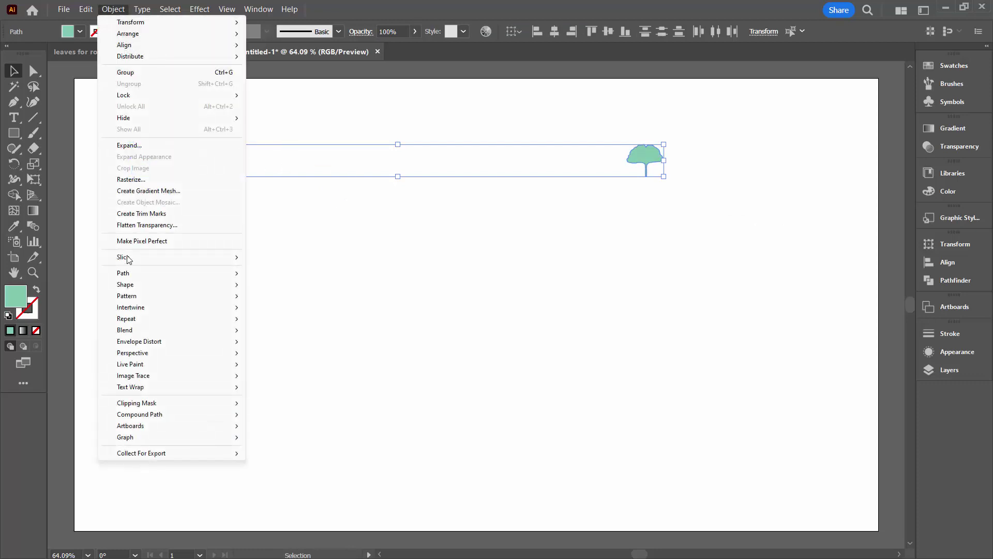
{"action": "mouse_move", "coordinate": [130, 330]}
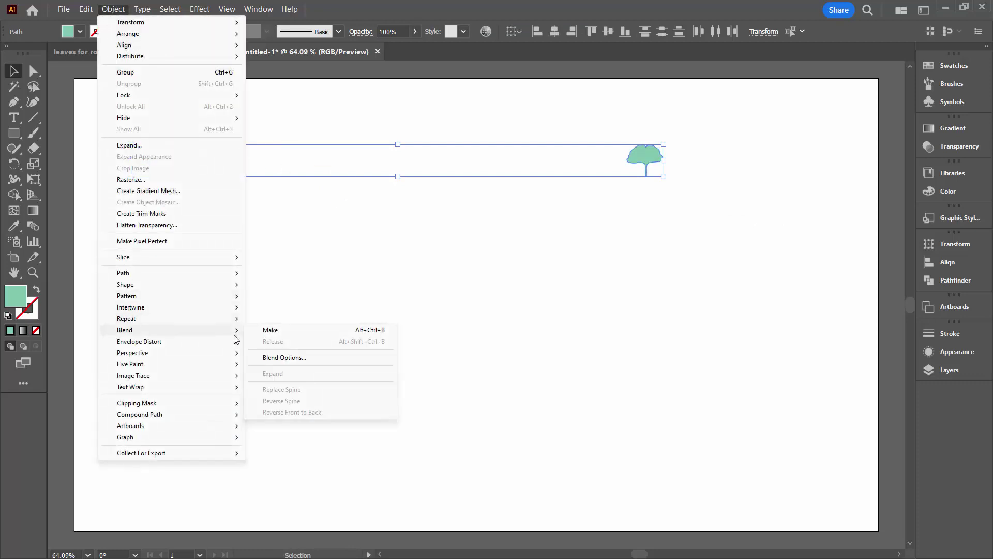
{"action": "left_click", "coordinate": [288, 329]}
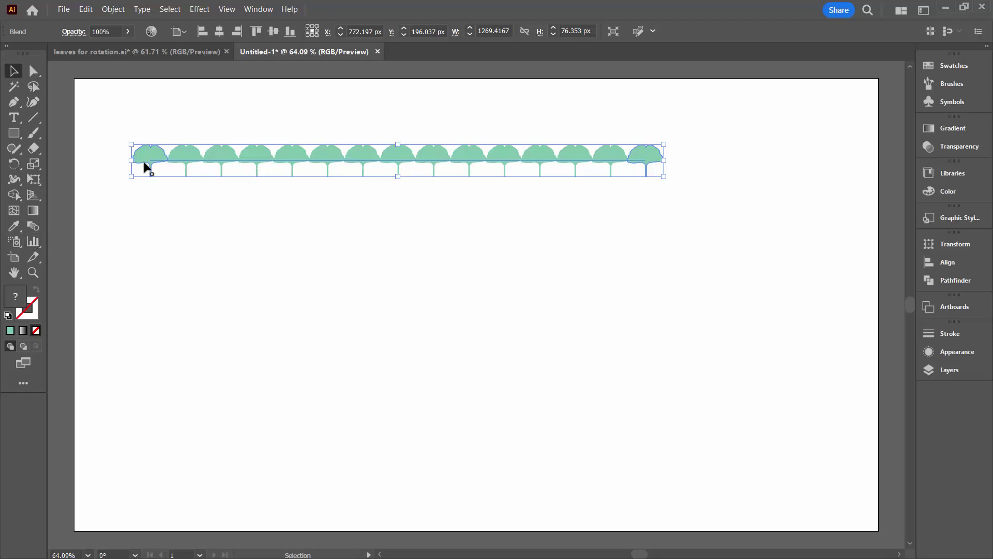
In Blend Options, set Spacing to Specified Steps with 10 steps
{"action": "left_click", "coordinate": [33, 226]}
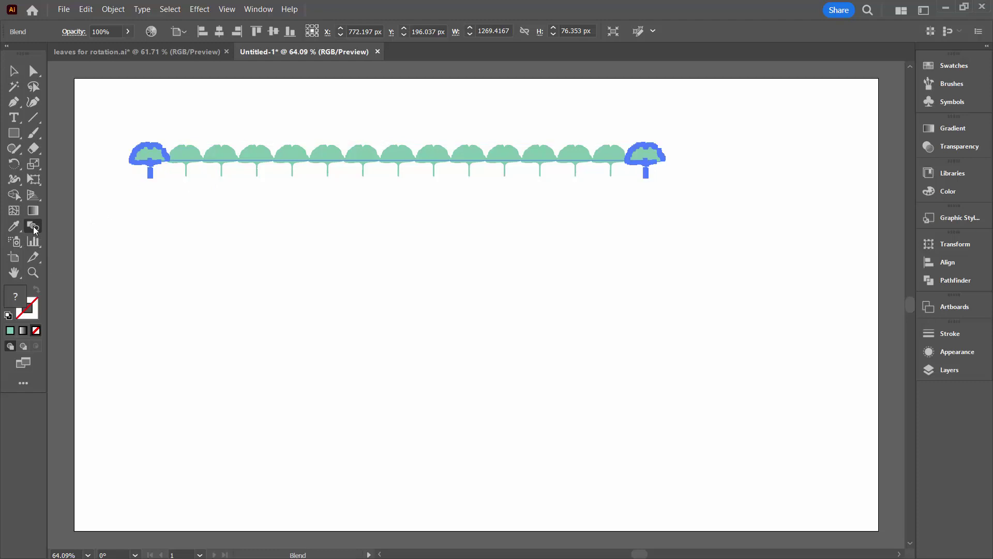
{"action": "double_click", "coordinate": [34, 226]}
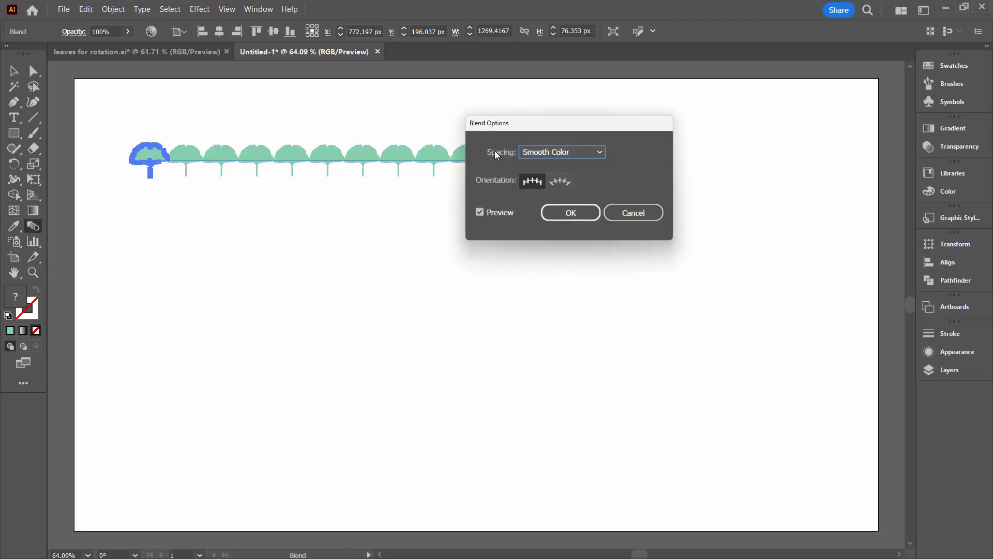
{"action": "left_click_drag", "start_coordinate": [520, 127], "coordinate": [518, 249]}
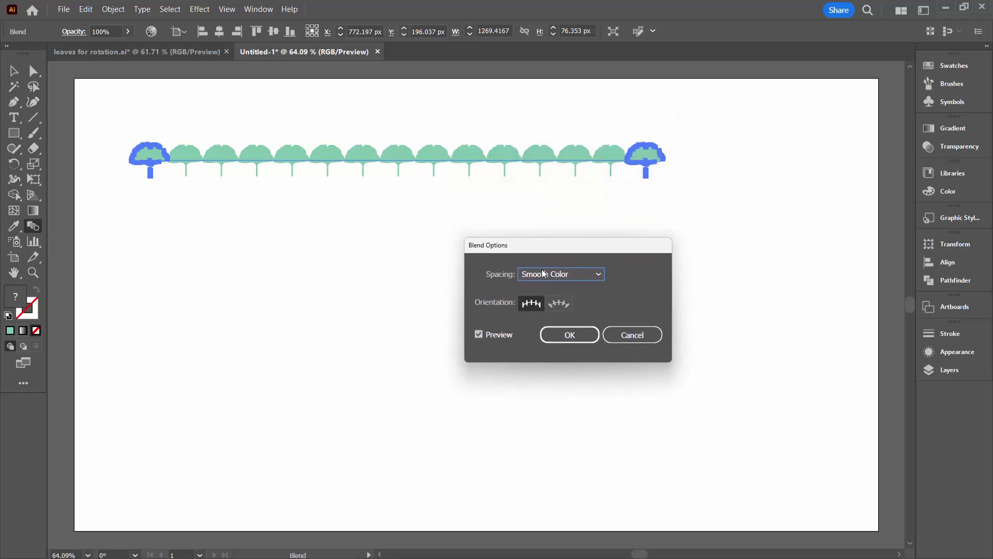
{"action": "left_click", "coordinate": [564, 275]}
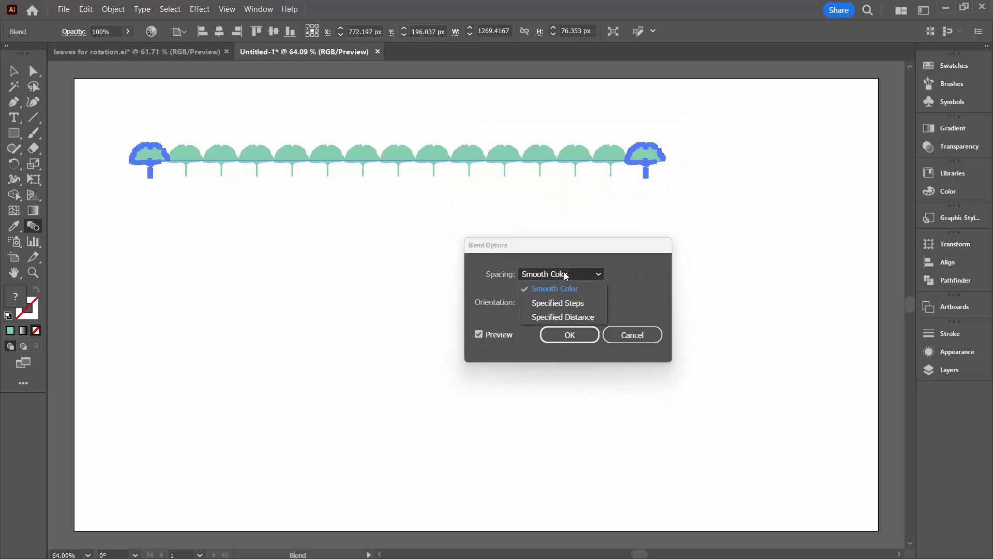
{"action": "left_click", "coordinate": [567, 302]}
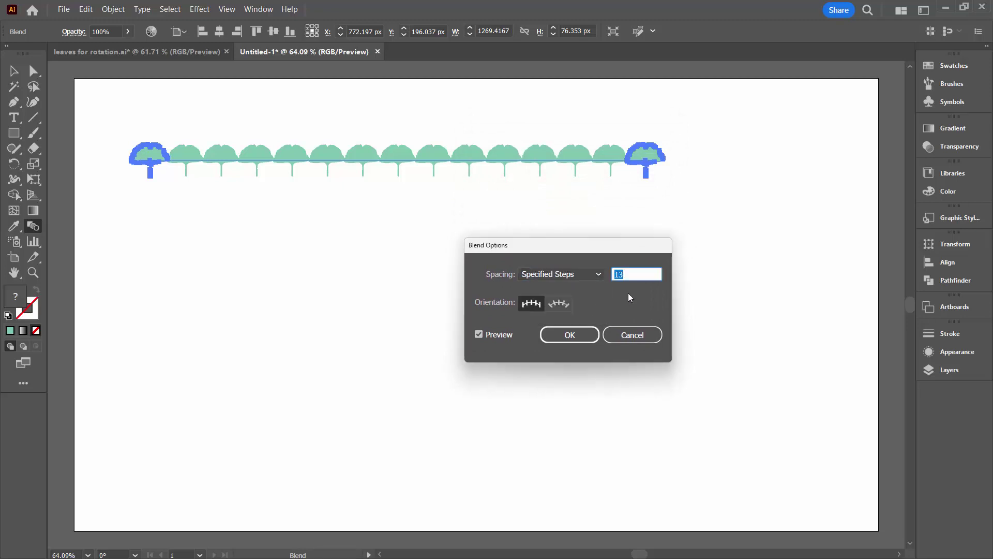
{"action": "left_click", "coordinate": [632, 272]}
{"action": "key", "text": "Down"}
{"action": "key", "text": "Down"}
{"action": "key", "text": "Down"}
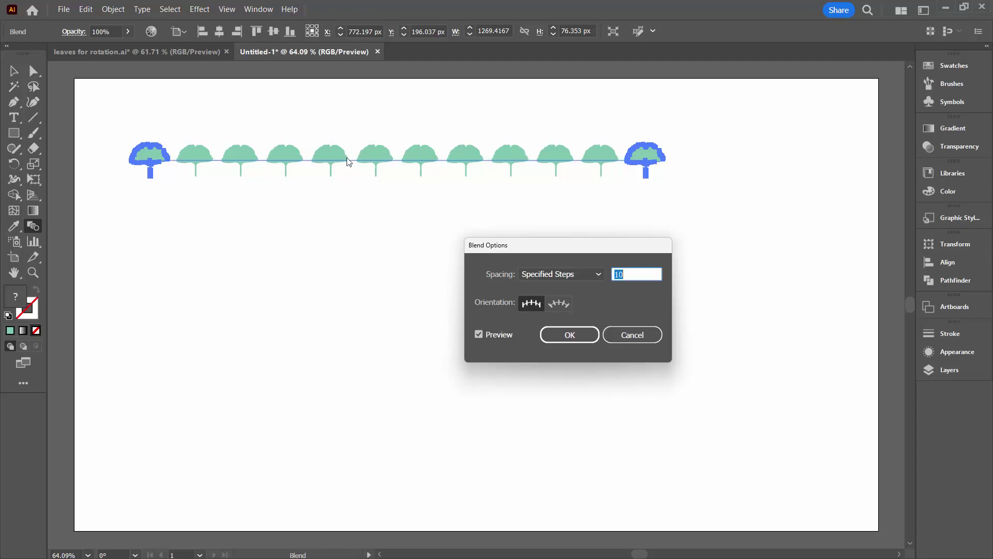
{"action": "left_click", "coordinate": [558, 339]}
Draw a large circle below the leaf row with the Ellipse tool, then select it with the blend
{"action": "key", "text": "m"}
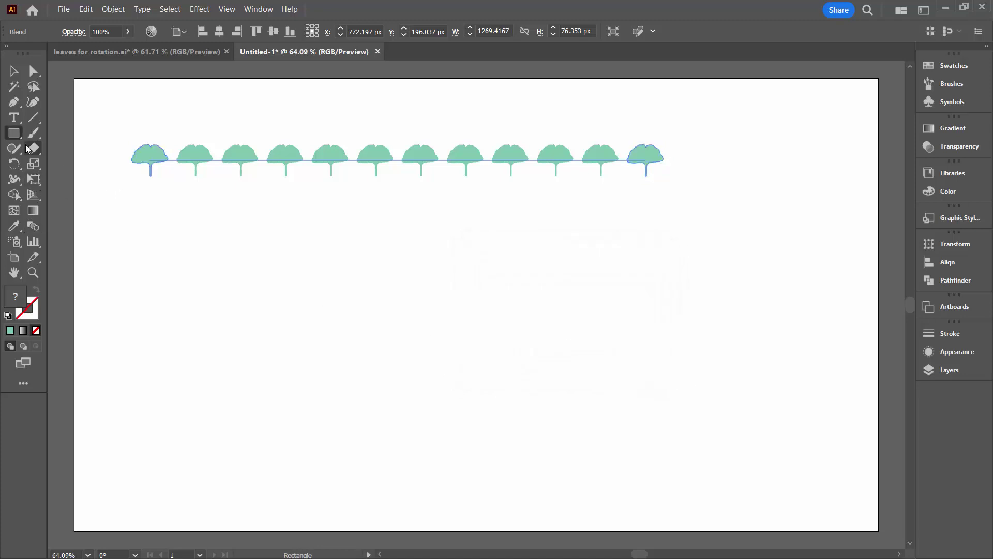
{"action": "left_click", "coordinate": [11, 134]}
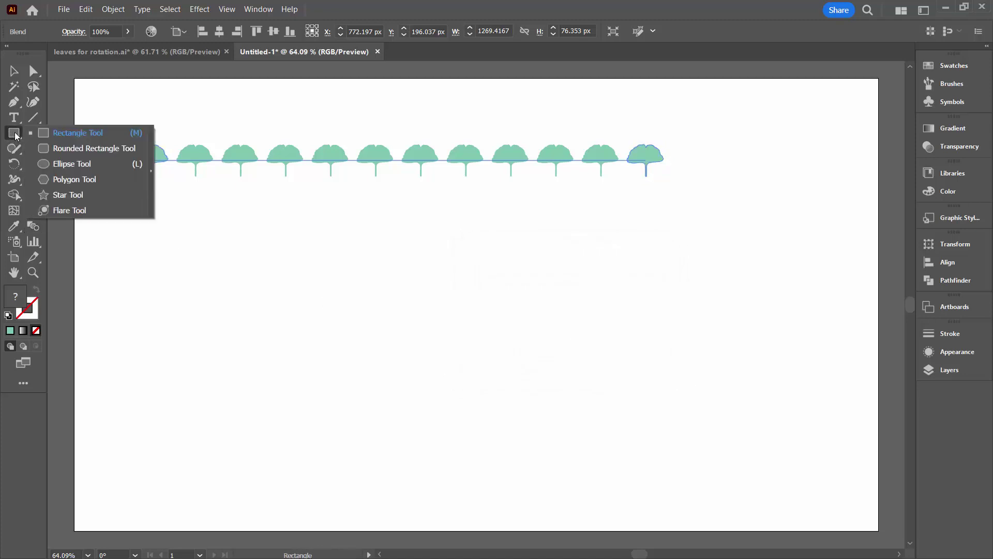
{"action": "left_click", "coordinate": [70, 162]}
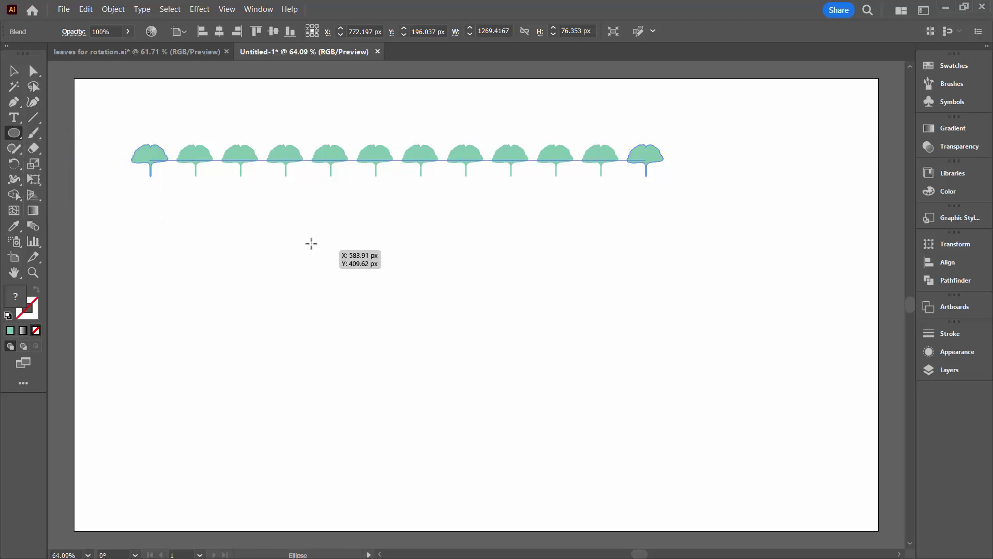
{"action": "left_click_drag", "start_coordinate": [296, 221], "coordinate": [560, 411]}
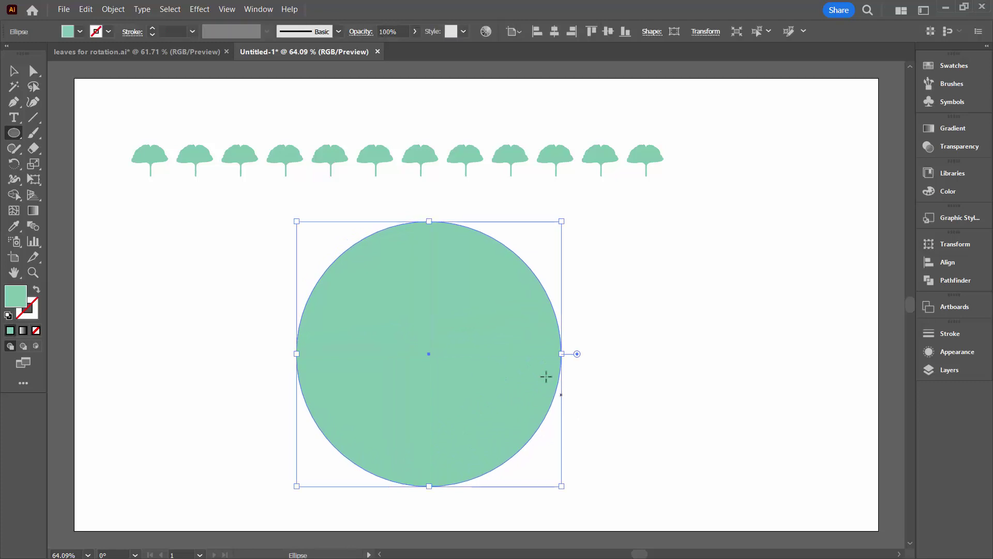
{"action": "left_click", "coordinate": [14, 73]}
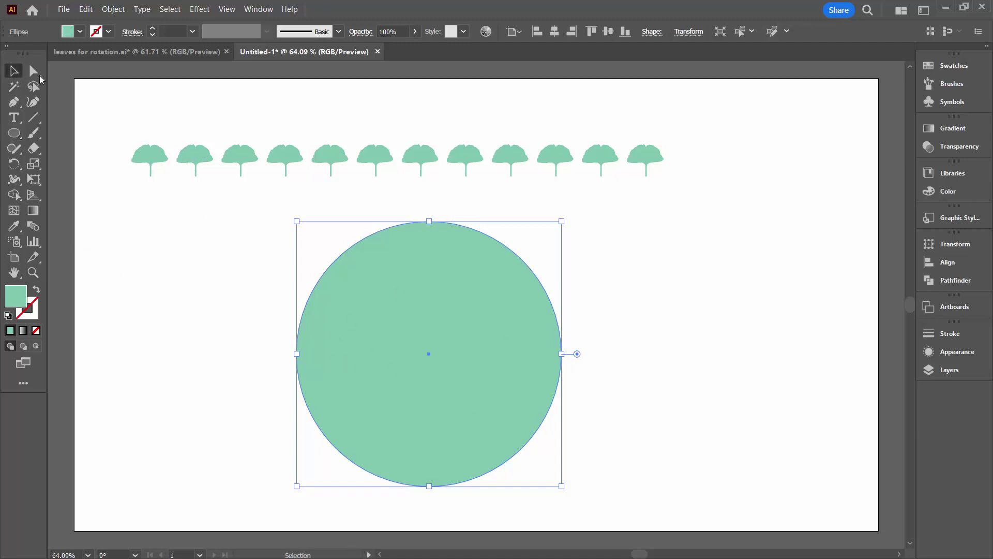
{"action": "left_click_drag", "start_coordinate": [100, 84], "coordinate": [705, 492]}
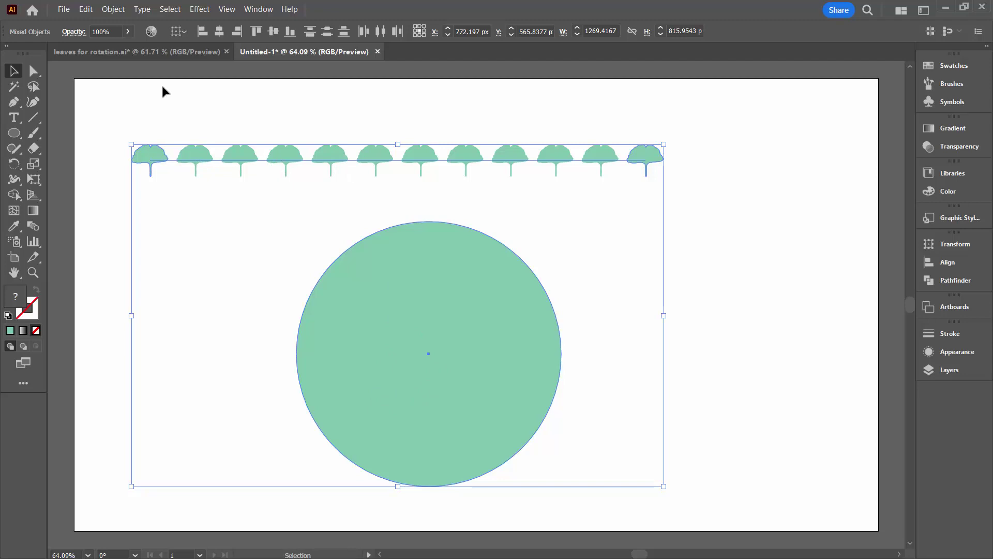
Use Object > Blend > Replace Spine to put the leaves on the circle, then drag the ring up-left
{"action": "left_click", "coordinate": [108, 7]}
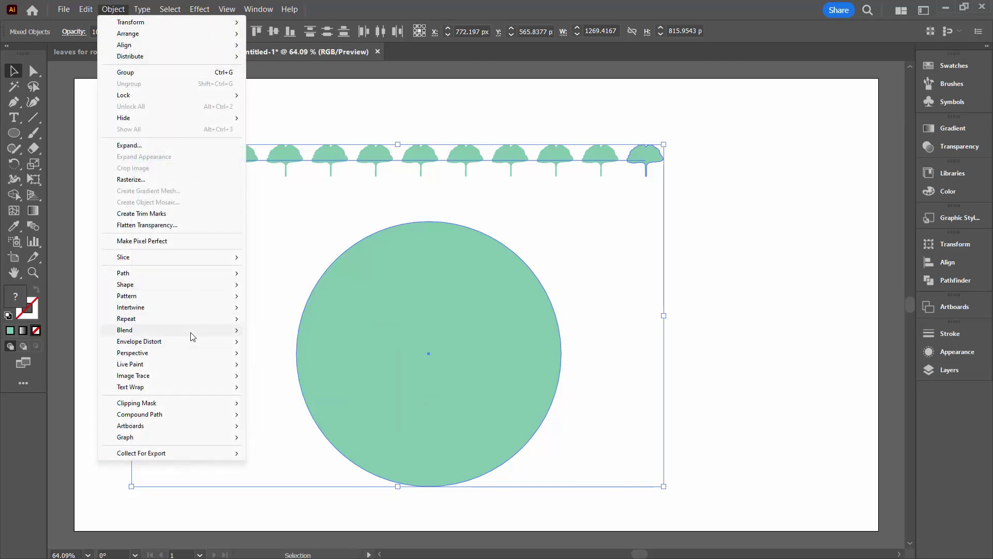
{"action": "mouse_move", "coordinate": [212, 333]}
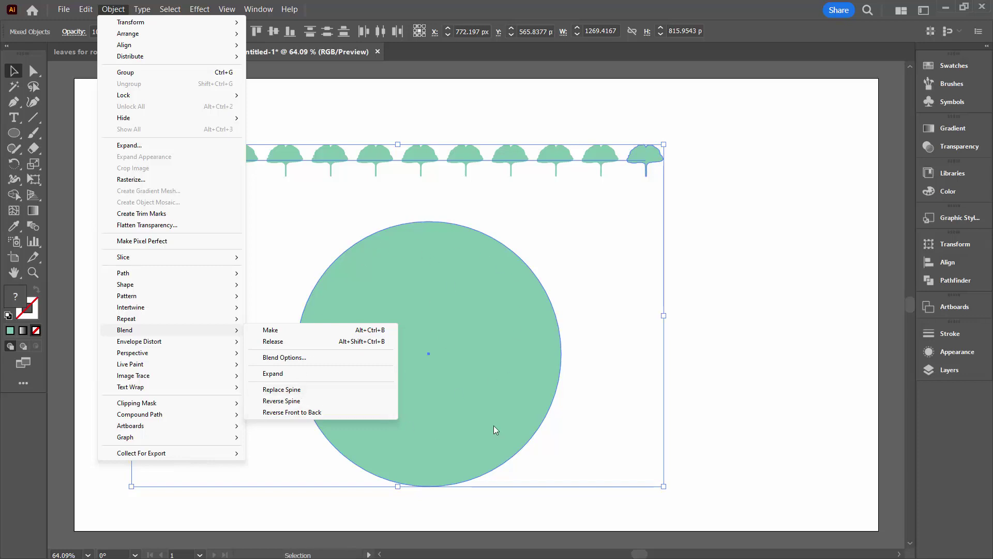
{"action": "left_click", "coordinate": [279, 390]}
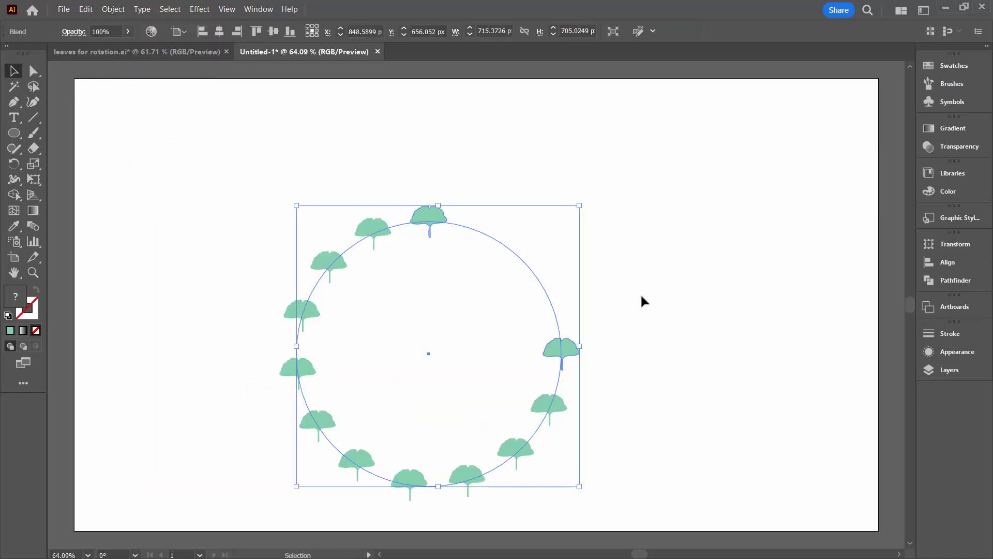
{"action": "left_click", "coordinate": [642, 299]}
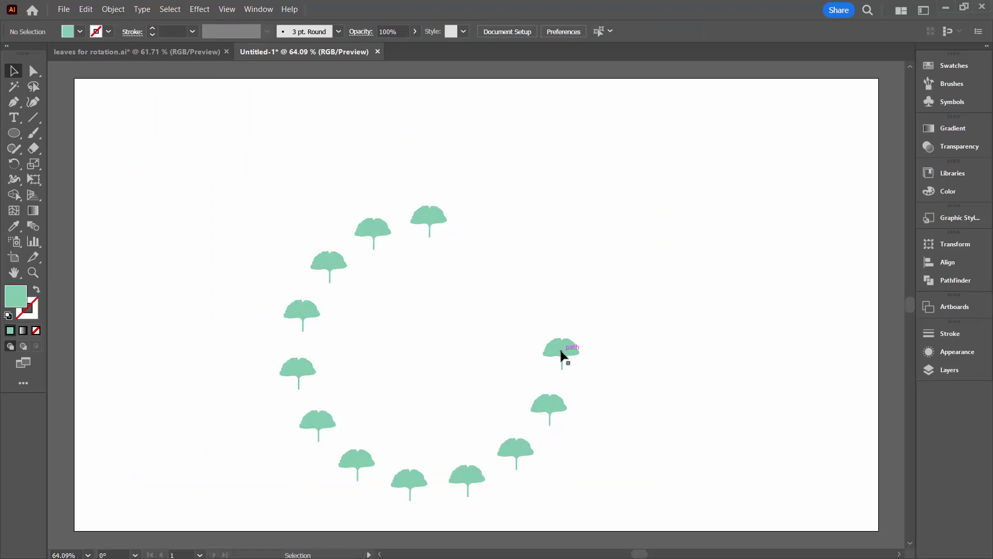
{"action": "left_click_drag", "start_coordinate": [328, 268], "coordinate": [262, 201]}
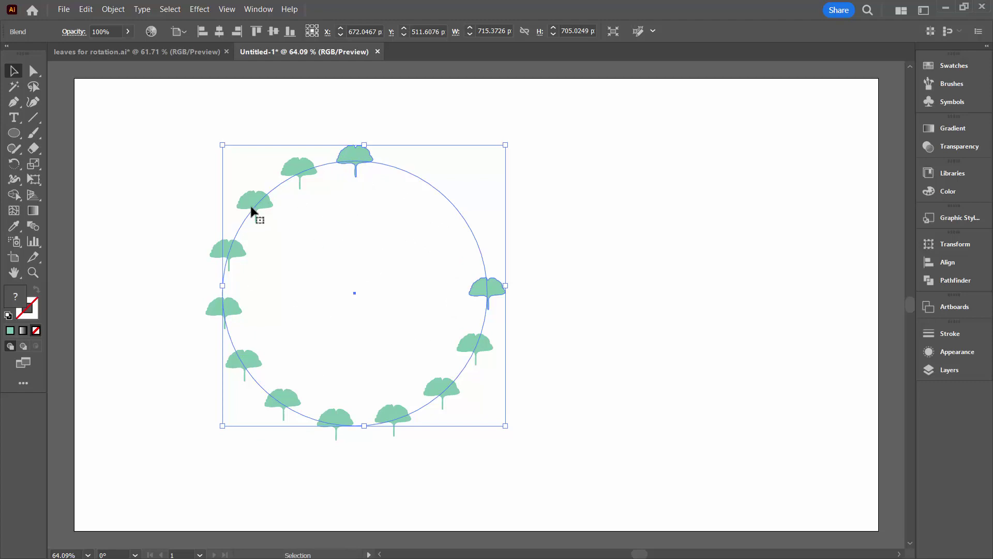
Cut the circle spine at its upper-right arc with the Scissors tool, then deselect
{"action": "left_click", "coordinate": [33, 150]}
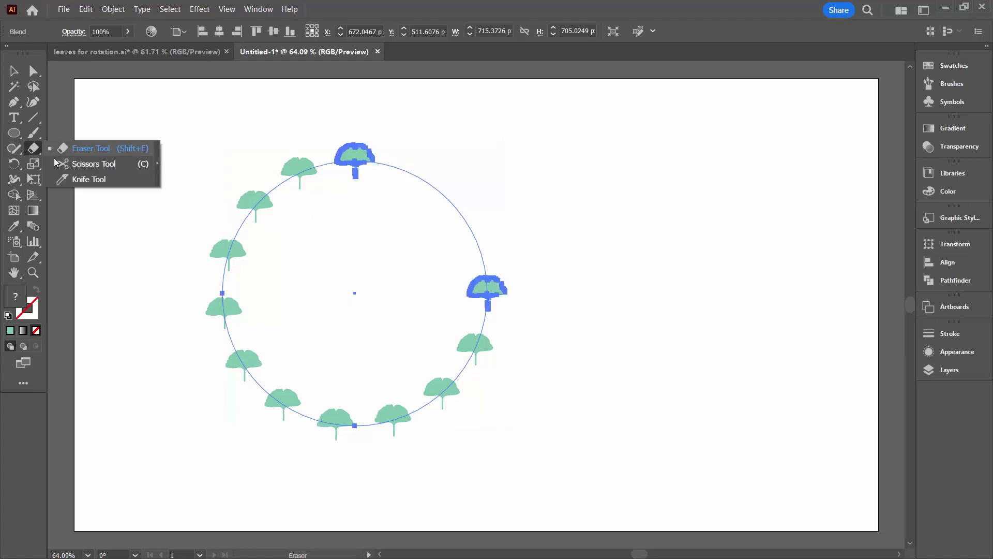
{"action": "left_click", "coordinate": [75, 165]}
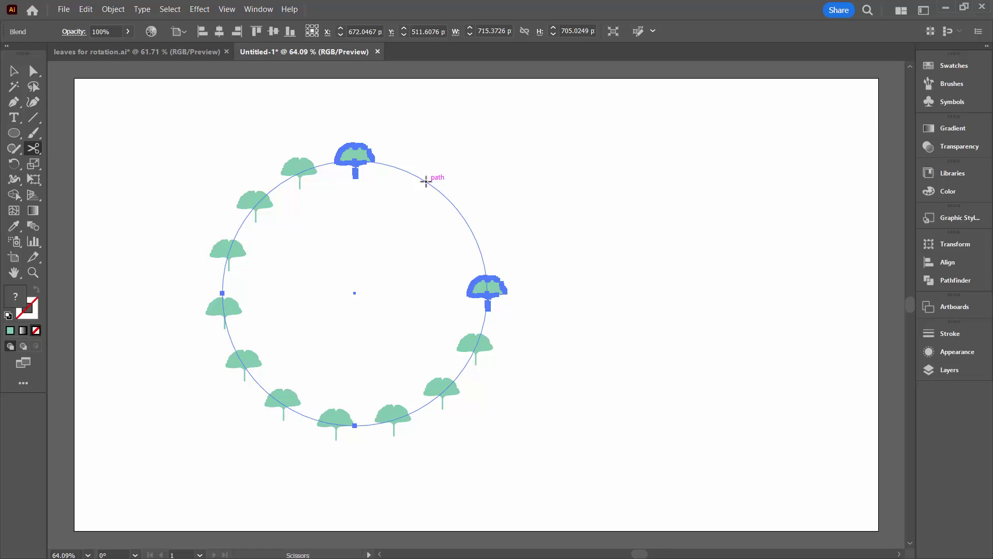
{"action": "left_click", "coordinate": [426, 180]}
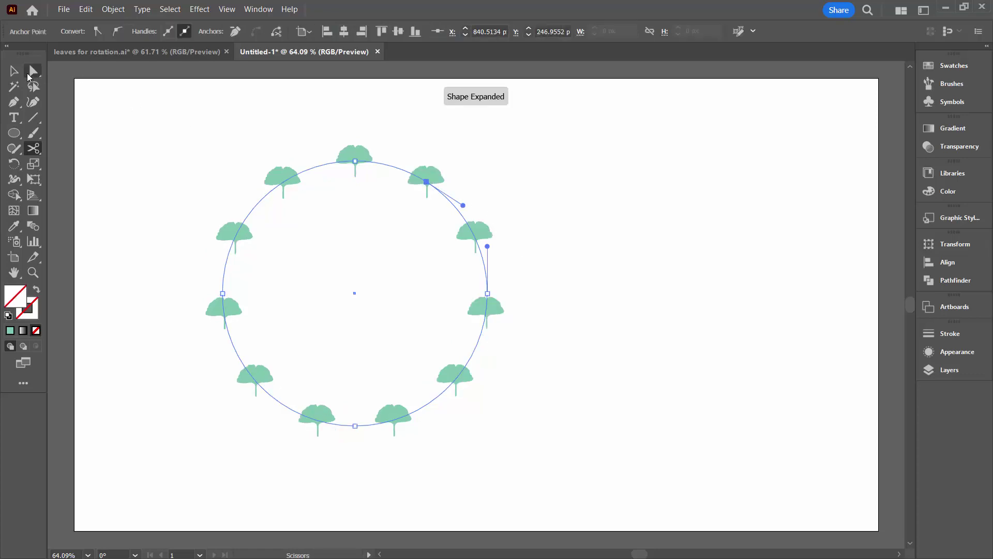
{"action": "left_click", "coordinate": [14, 71]}
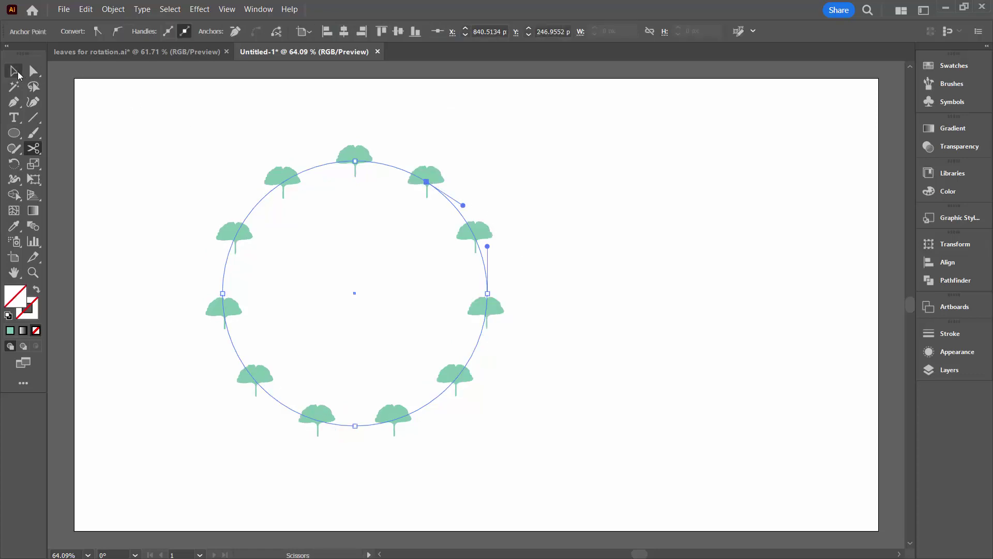
{"action": "left_click", "coordinate": [132, 150]}
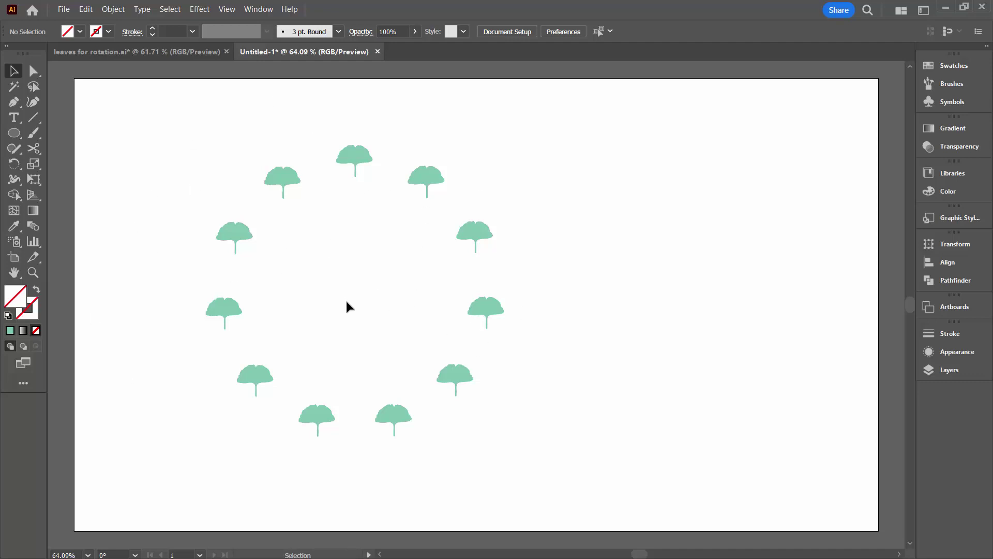
Select the leaf ring, move it left, and Alt-drag a copy to the right
{"action": "left_click_drag", "start_coordinate": [151, 127], "coordinate": [525, 458]}
{"action": "left_click_drag", "start_coordinate": [456, 382], "coordinate": [386, 380]}
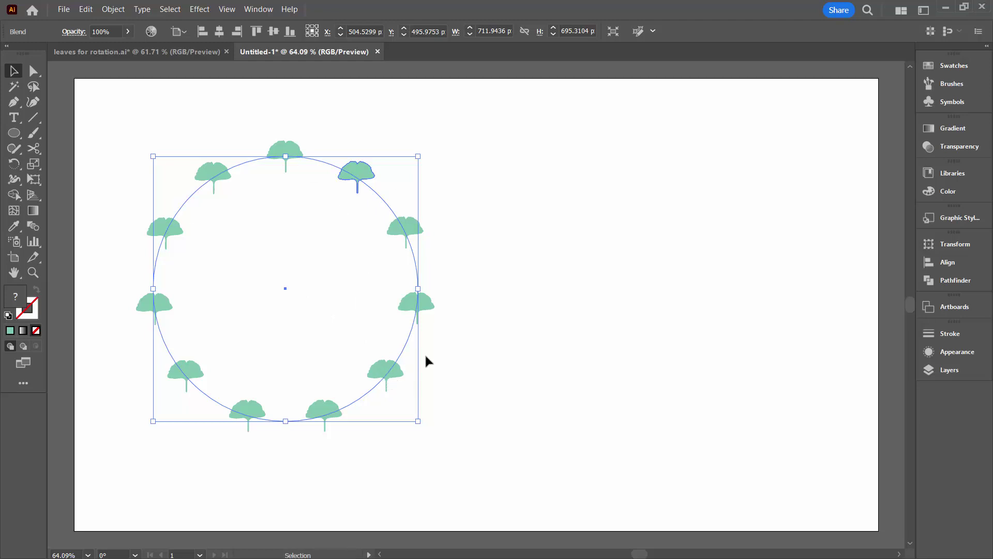
{"action": "left_click_drag", "start_coordinate": [386, 371], "coordinate": [765, 372]}
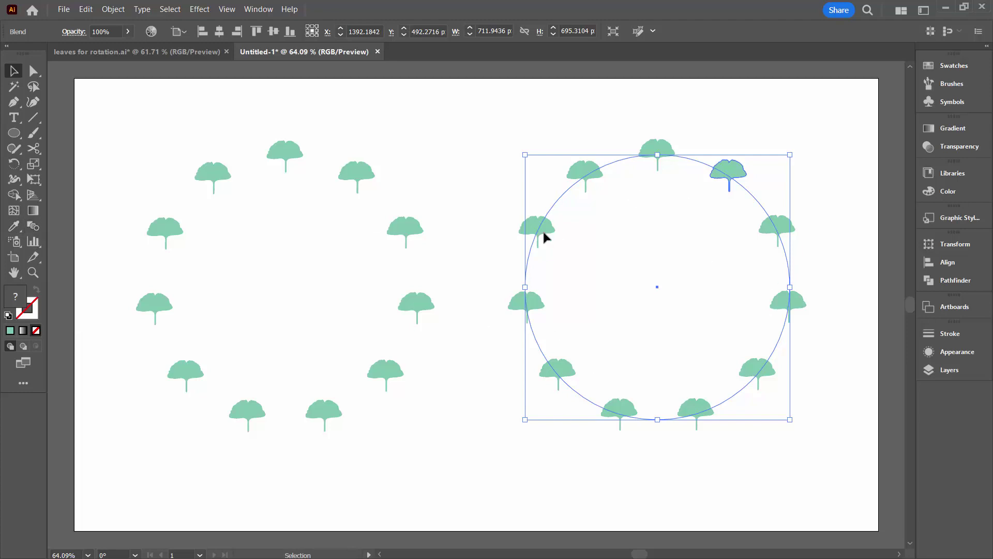
Set the right ring's blend Orientation to Align to Path, then deselect
{"action": "double_click", "coordinate": [29, 227]}
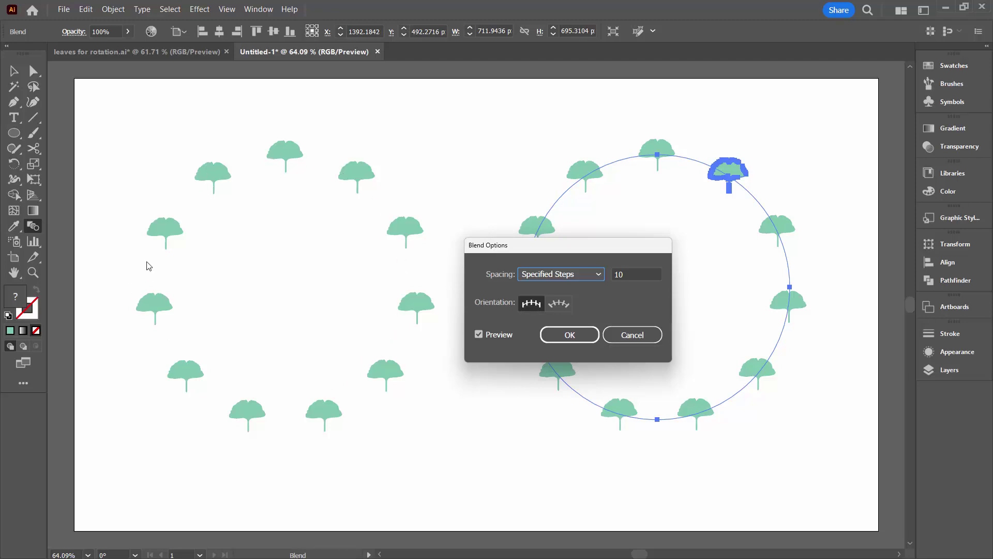
{"action": "left_click", "coordinate": [560, 306]}
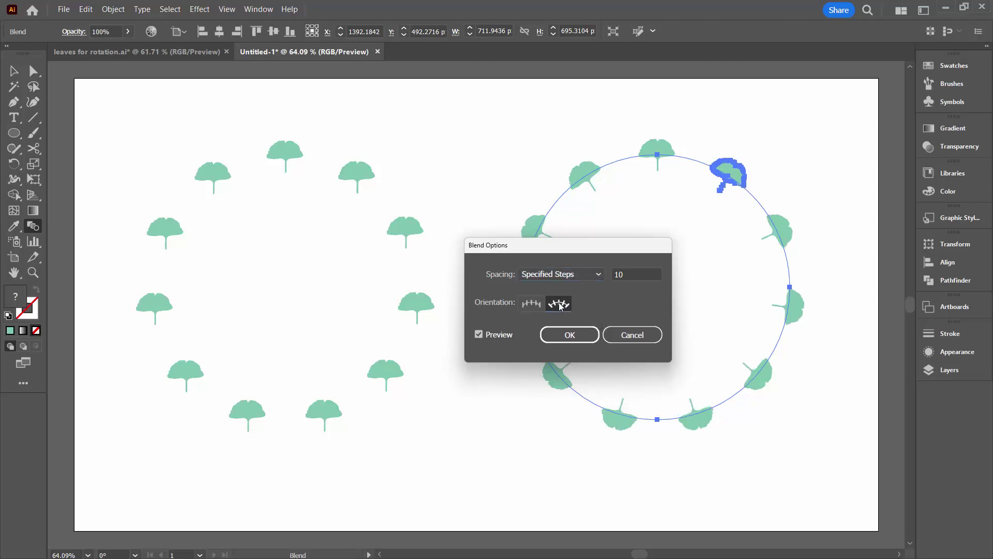
{"action": "left_click", "coordinate": [568, 334]}
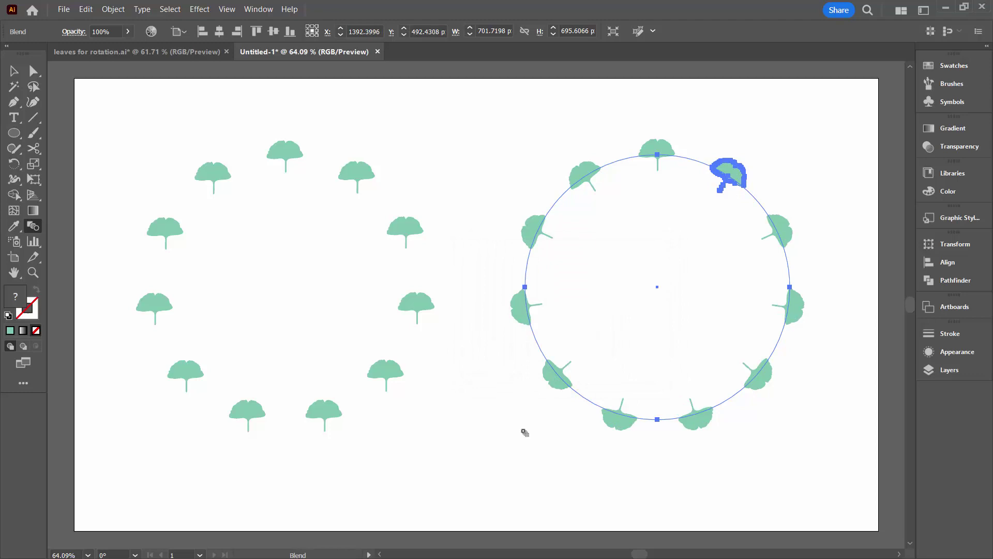
{"action": "key", "text": "v"}
{"action": "left_click", "coordinate": [450, 432]}
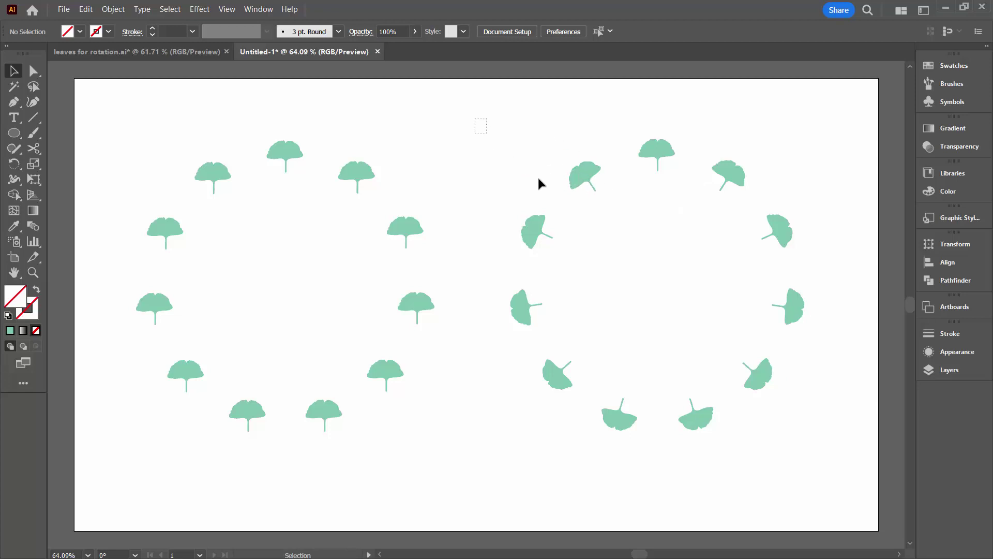
Select the right blend, float the Layers panel, and expand the blend to target a leaf path
{"action": "left_click_drag", "start_coordinate": [538, 178], "coordinate": [833, 459]}
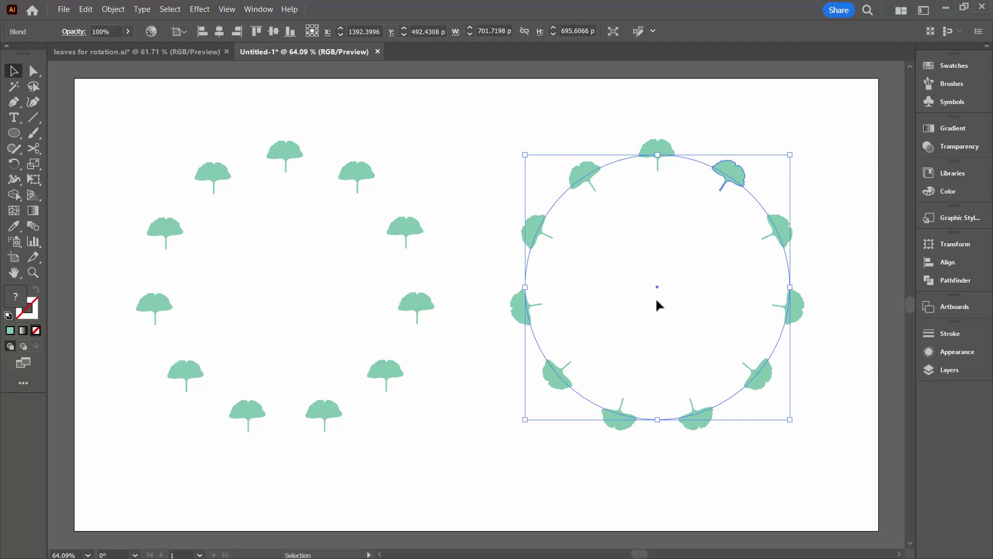
{"action": "left_click", "coordinate": [952, 371]}
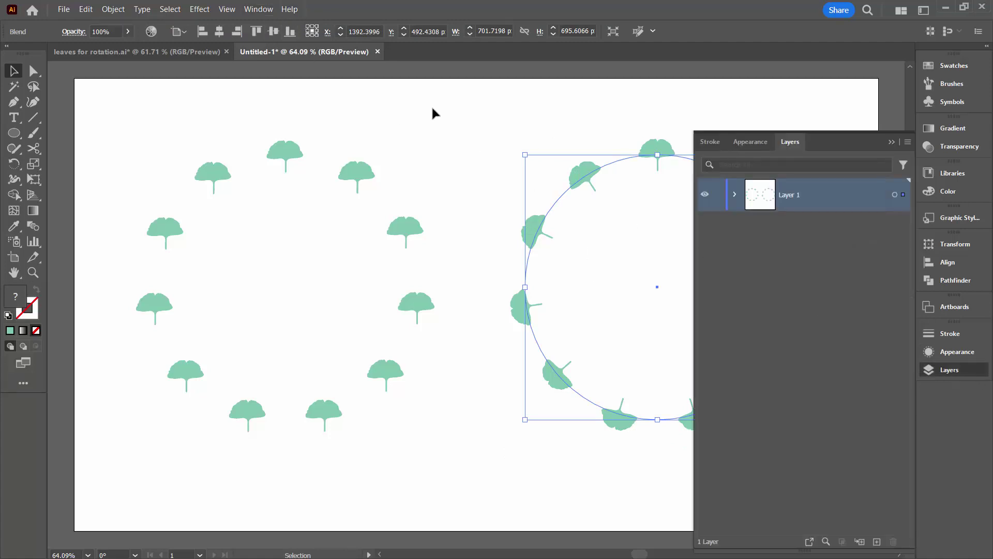
{"action": "left_click", "coordinate": [735, 194]}
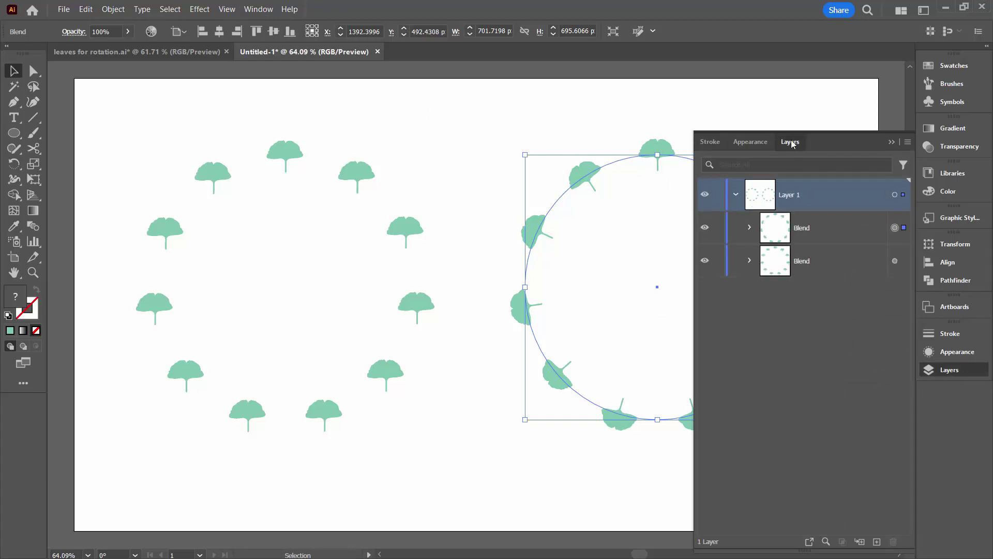
{"action": "left_click_drag", "start_coordinate": [790, 142], "coordinate": [376, 130]}
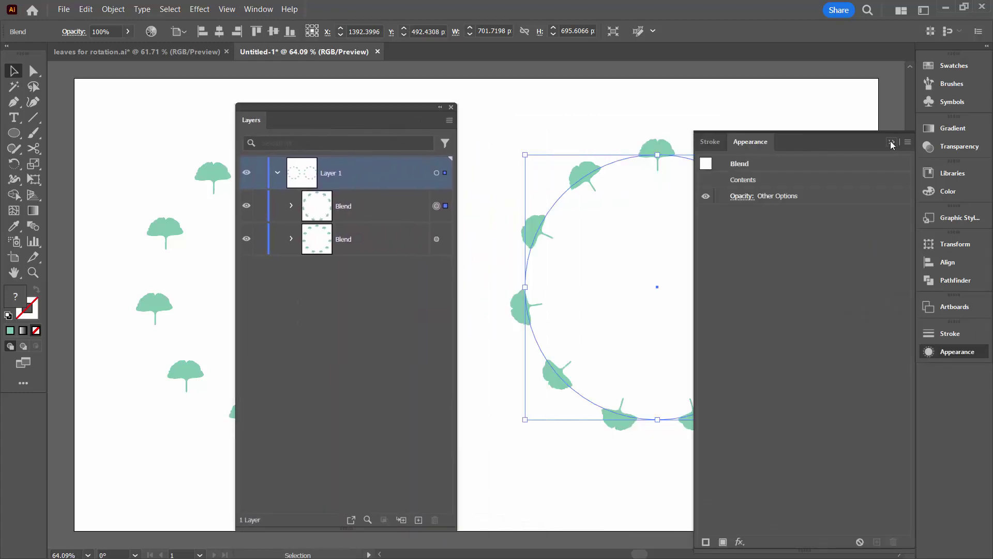
{"action": "left_click", "coordinate": [892, 142]}
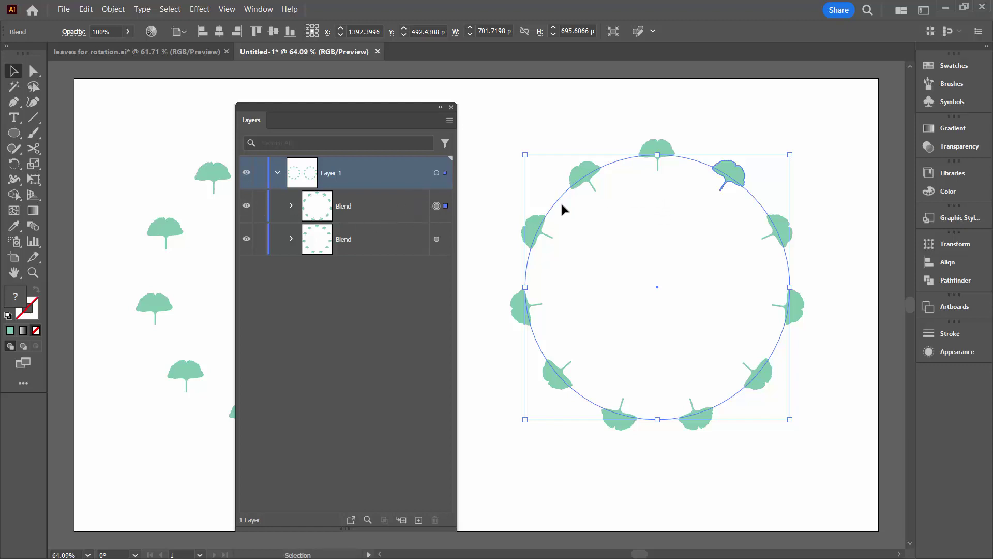
{"action": "left_click", "coordinate": [291, 206]}
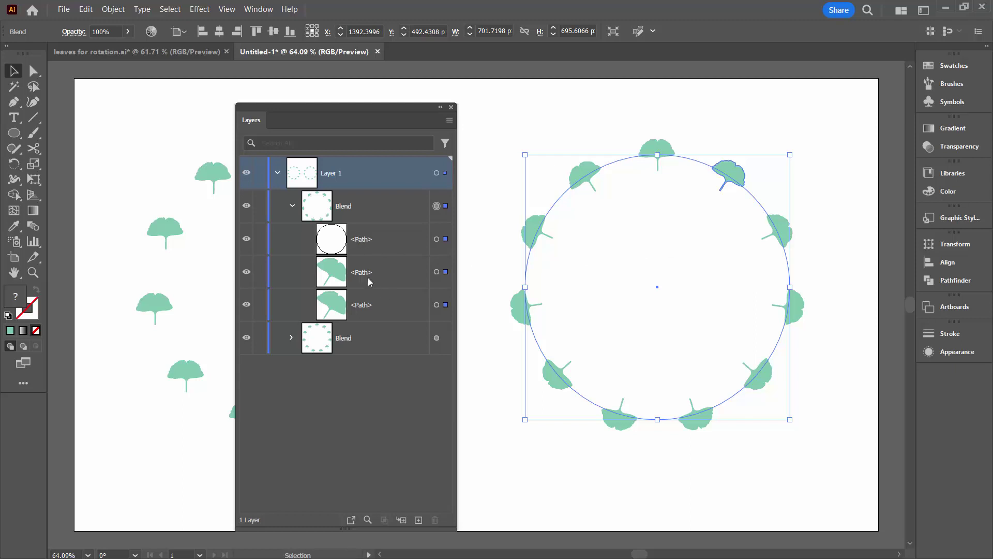
{"action": "left_click", "coordinate": [437, 272]}
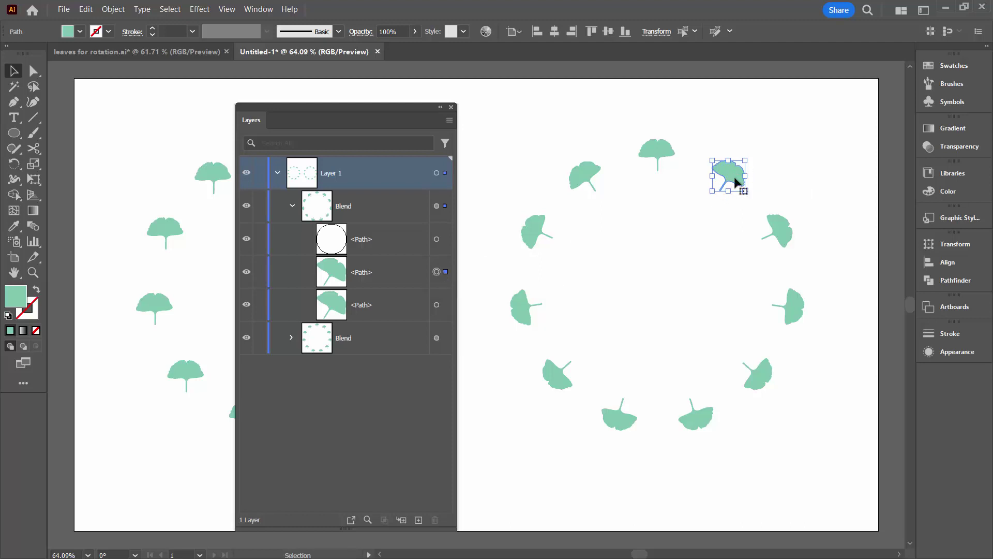
Rotate both end leaf paths of the right ring so their stems point outward, then close Layers
{"action": "left_click", "coordinate": [436, 304]}
{"action": "left_click", "coordinate": [436, 272], "text": "shift"}
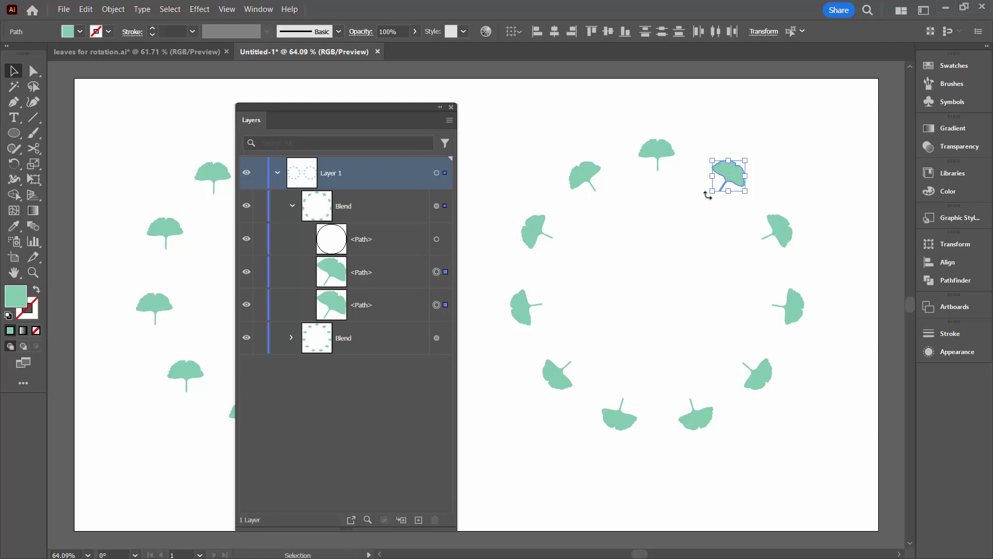
{"action": "left_click_drag", "start_coordinate": [707, 195], "coordinate": [776, 151]}
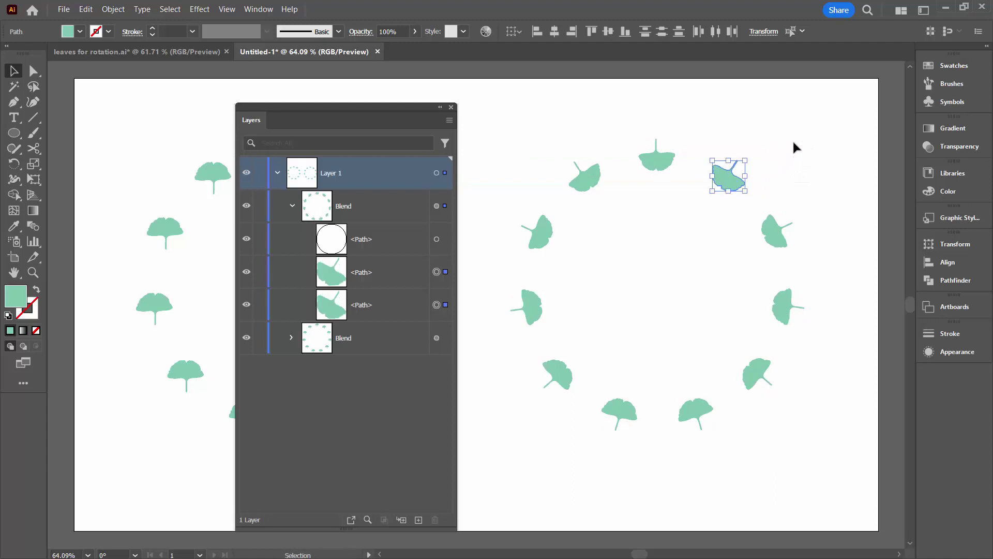
{"action": "left_click", "coordinate": [451, 107]}
{"action": "left_click", "coordinate": [508, 279]}
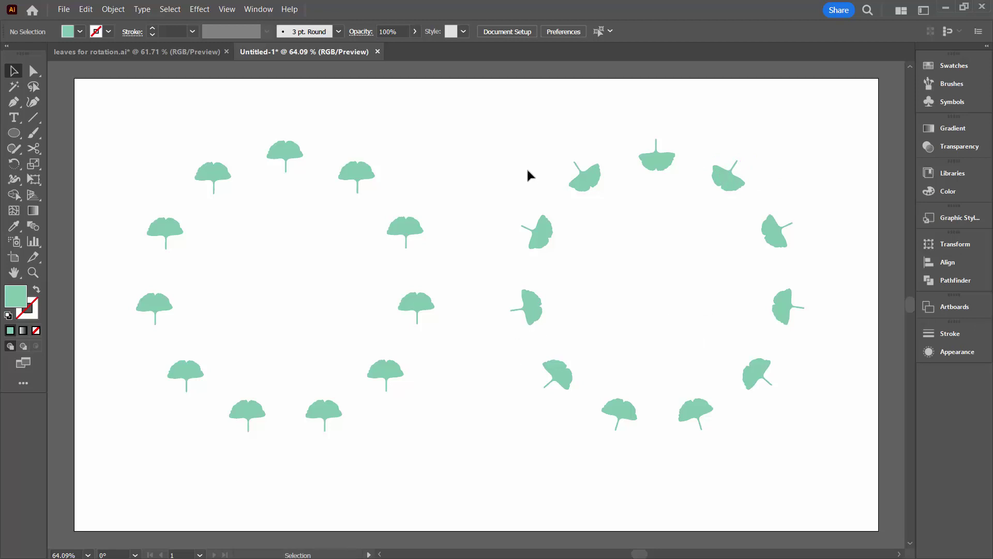
Select the left leaf-circle blend and bring up the Layers panel, moved off the circle
{"action": "left_click_drag", "start_coordinate": [106, 110], "coordinate": [366, 453]}
{"action": "left_click", "coordinate": [258, 10]}
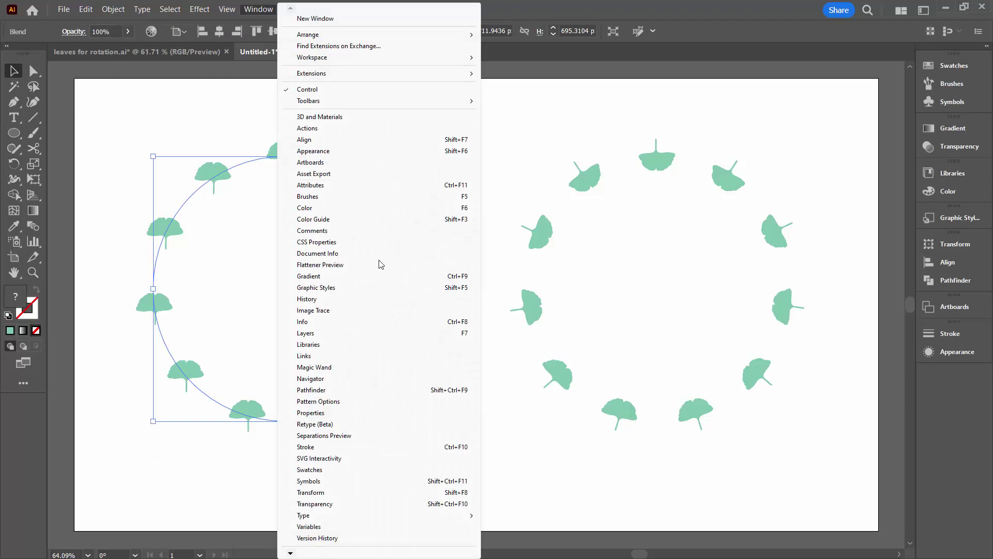
{"action": "left_click", "coordinate": [327, 335]}
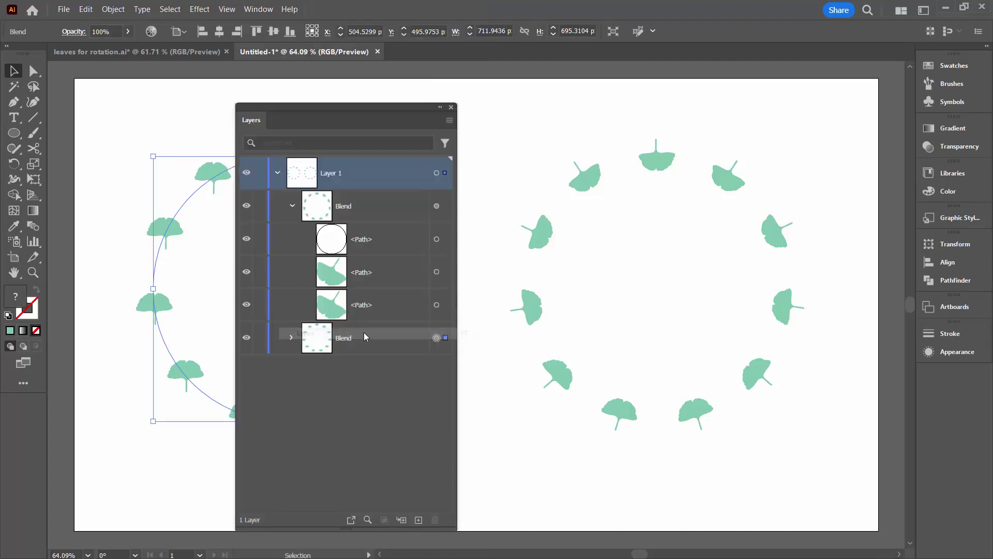
{"action": "left_click_drag", "start_coordinate": [325, 106], "coordinate": [666, 78]}
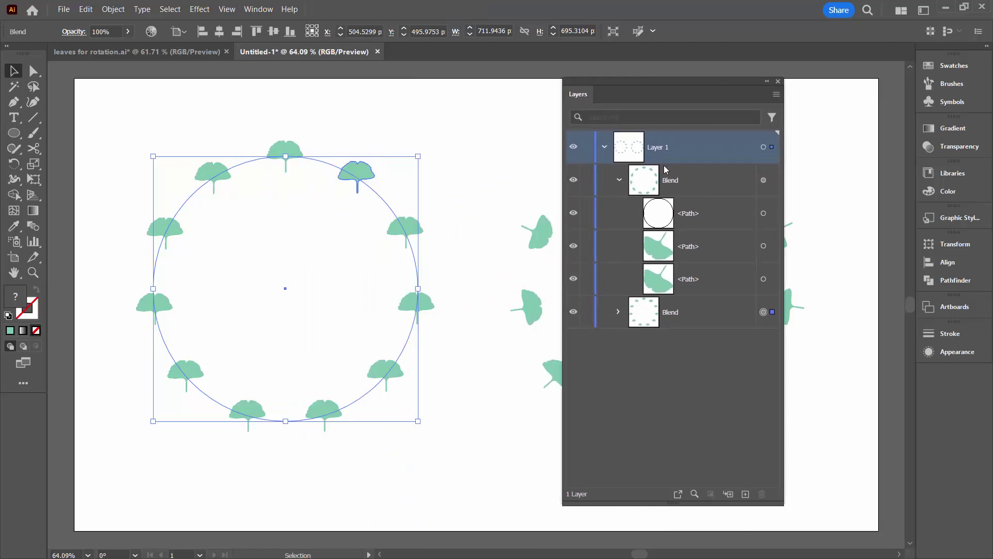
Collapse the right blend, expand the left blend, and select both its end leaf paths
{"action": "left_click", "coordinate": [618, 180]}
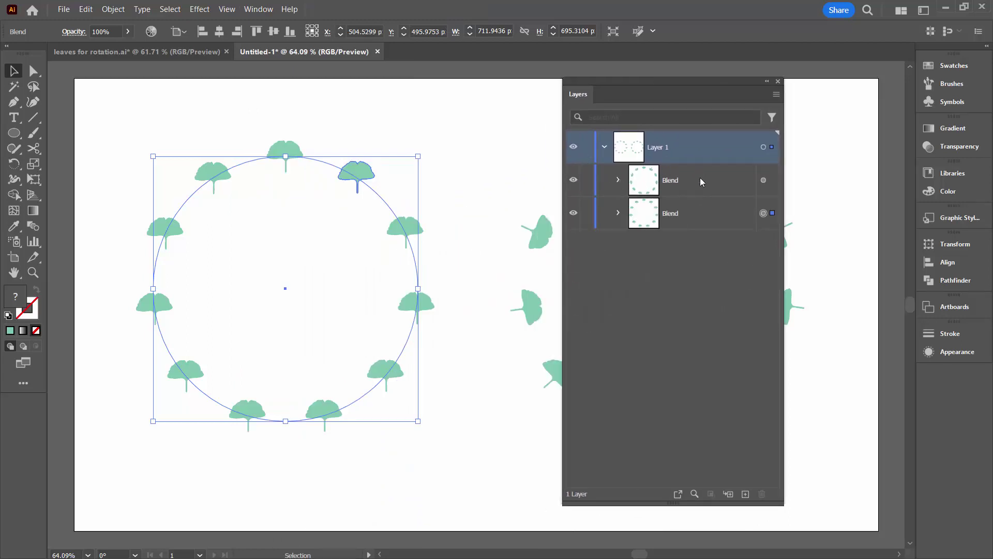
{"action": "left_click", "coordinate": [618, 213]}
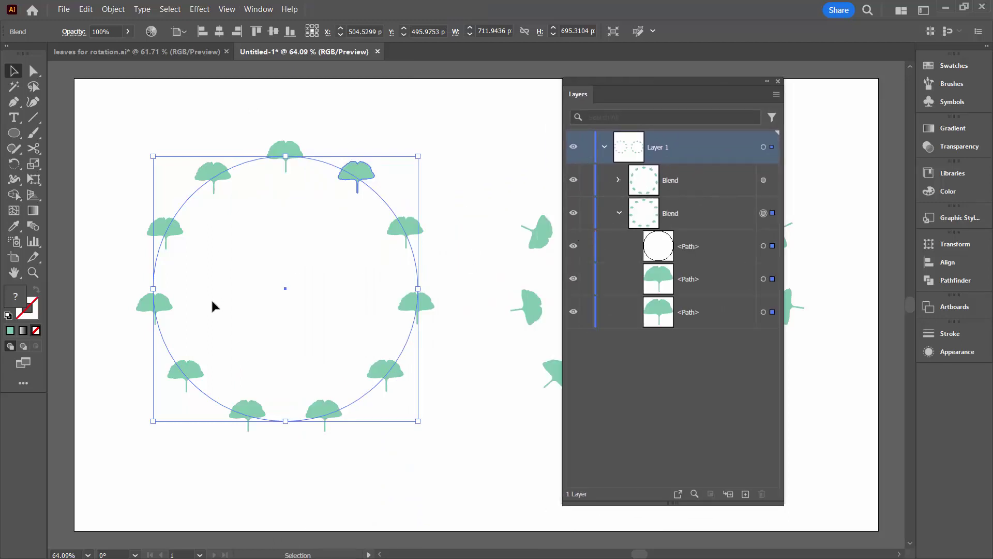
{"action": "left_click", "coordinate": [764, 279]}
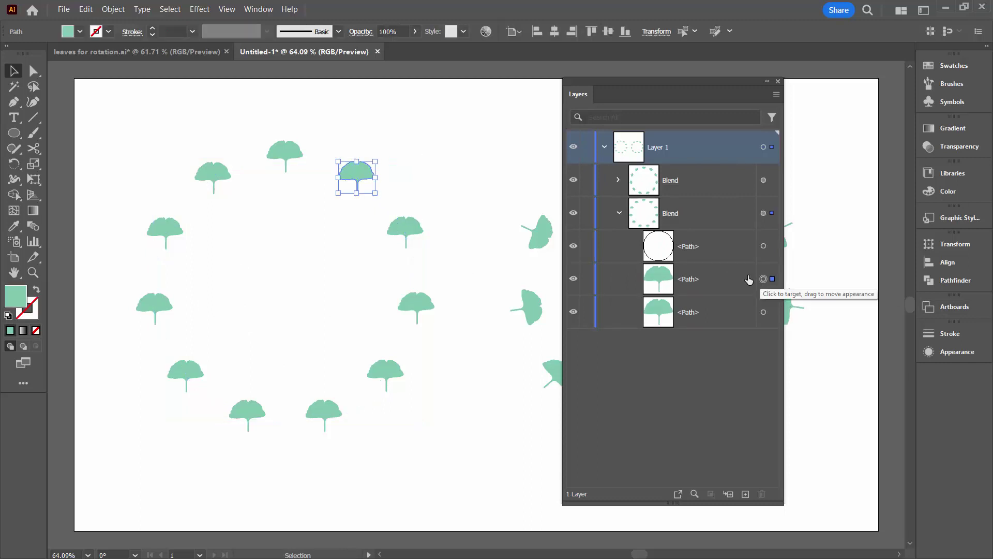
{"action": "left_click", "coordinate": [763, 312], "text": "shift"}
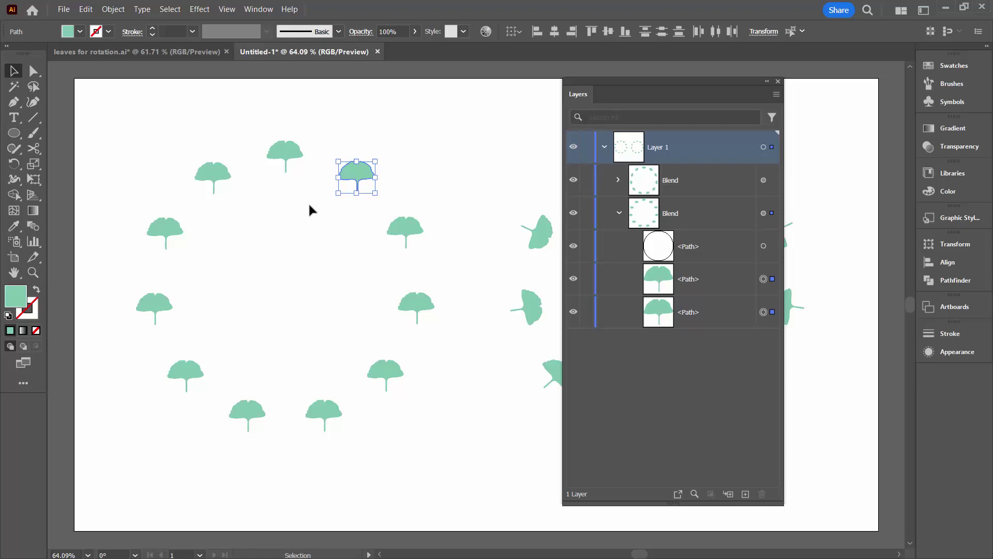
Rotate the left blend's leaf paths about 24.56°, then close the Layers panel and deselect
{"action": "left_click_drag", "start_coordinate": [334, 200], "coordinate": [316, 182]}
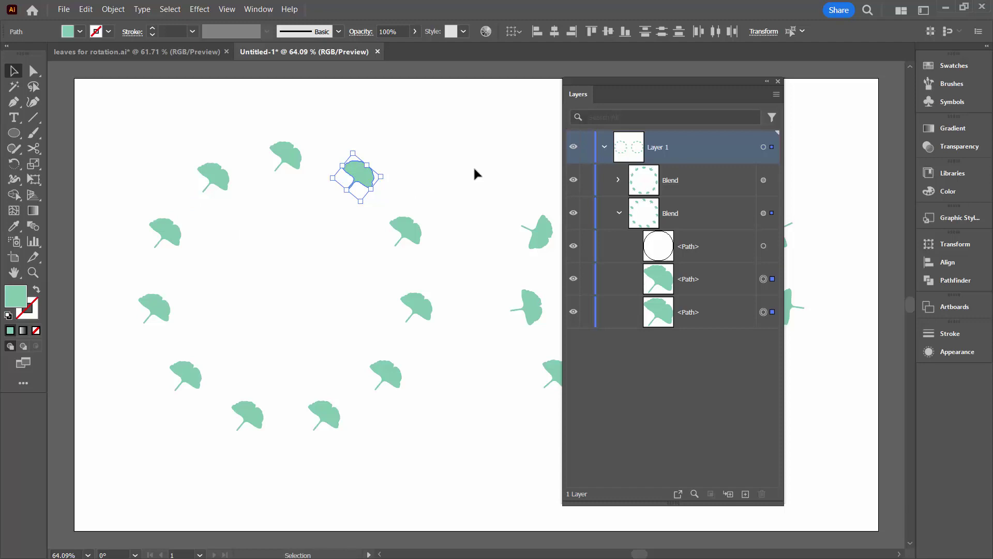
{"action": "left_click_drag", "start_coordinate": [615, 82], "coordinate": [896, 93]}
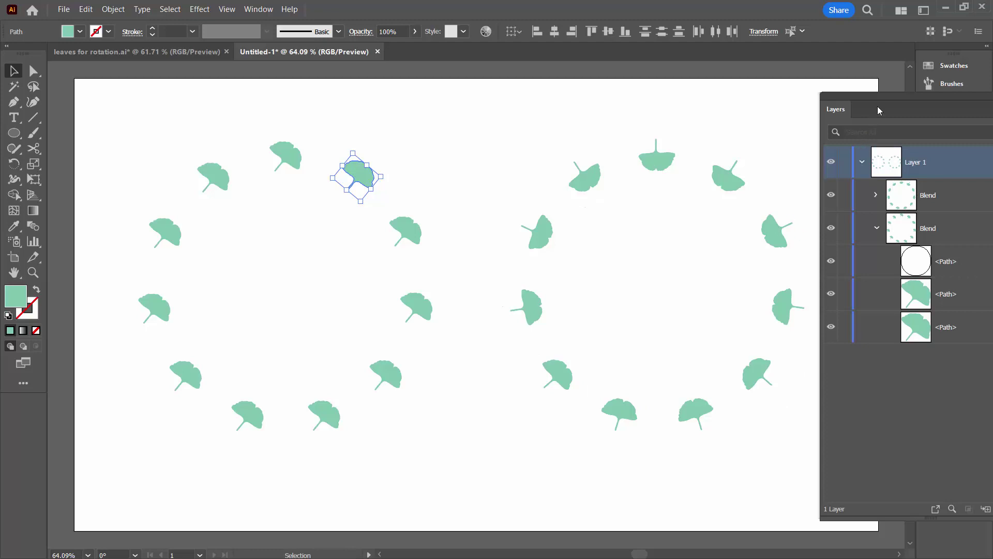
{"action": "left_click_drag", "start_coordinate": [867, 103], "coordinate": [603, 81]}
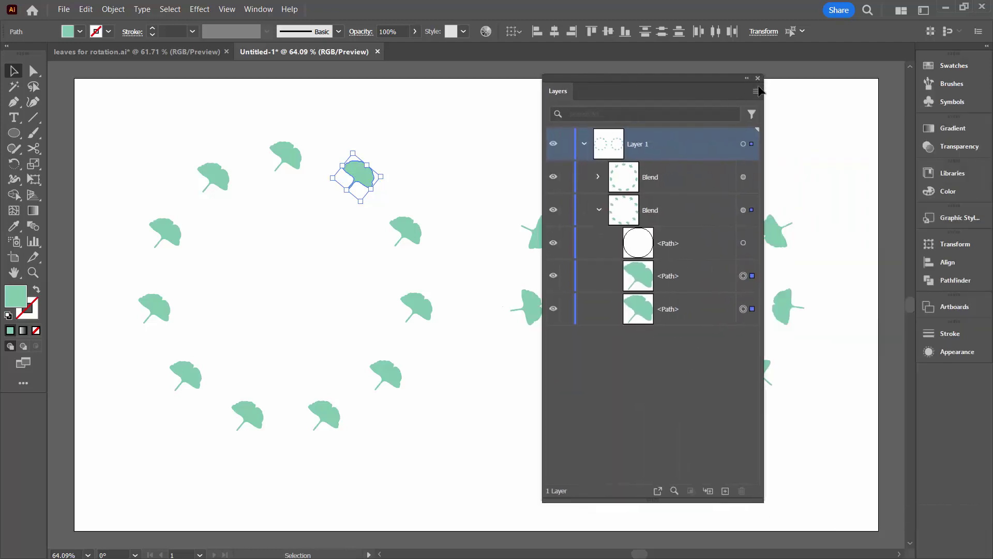
{"action": "left_click", "coordinate": [762, 83]}
{"action": "left_click", "coordinate": [820, 415]}
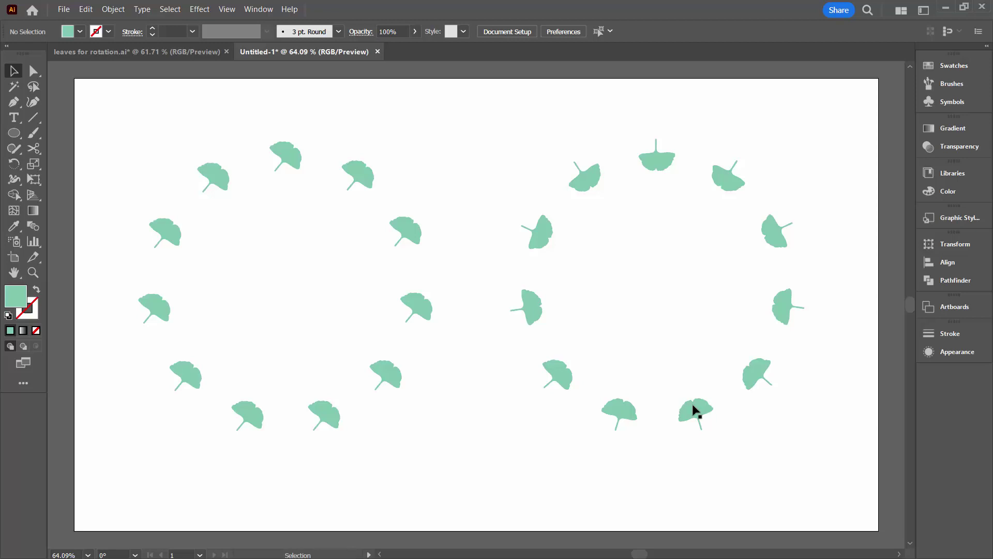
{"action": "left_click_drag", "start_coordinate": [515, 199], "coordinate": [569, 315]}
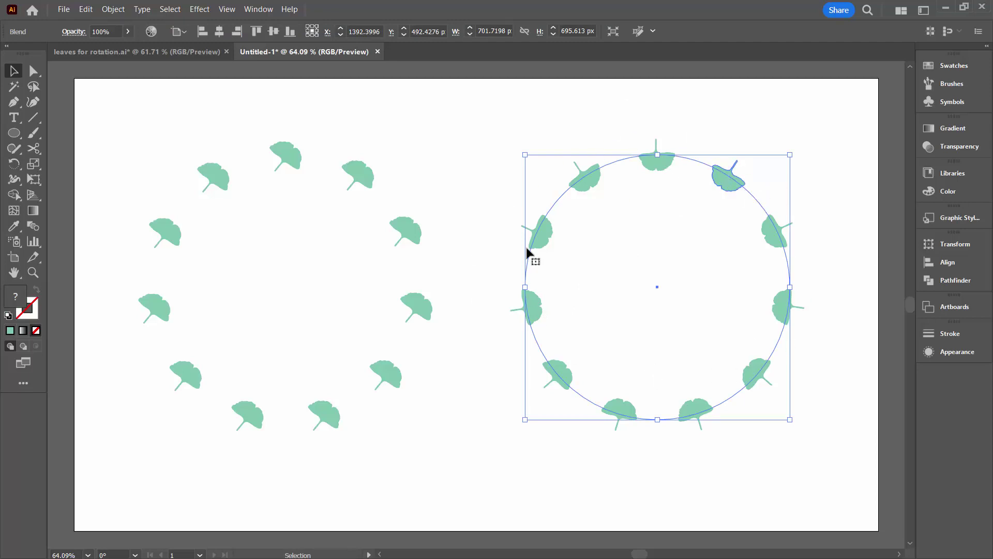
{"action": "left_click", "coordinate": [425, 389]}
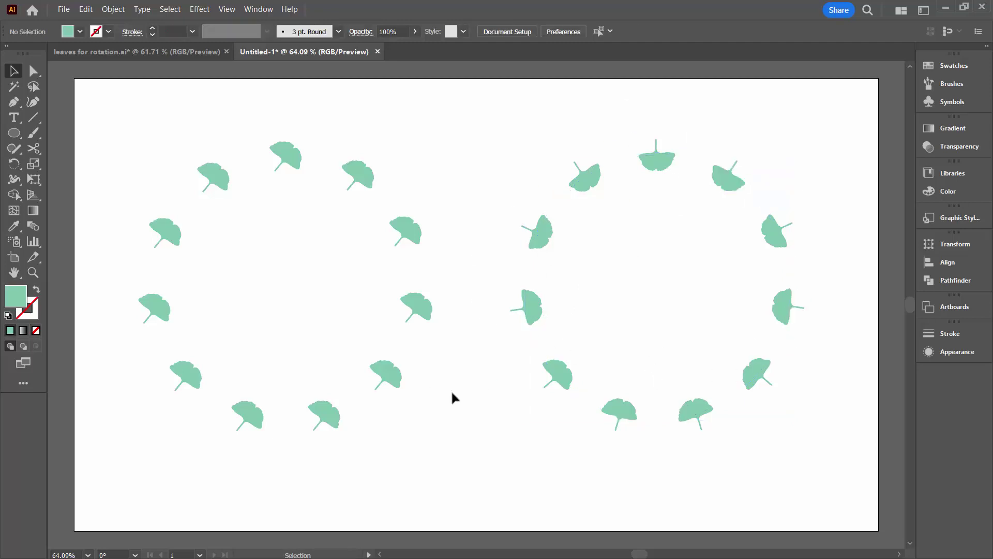